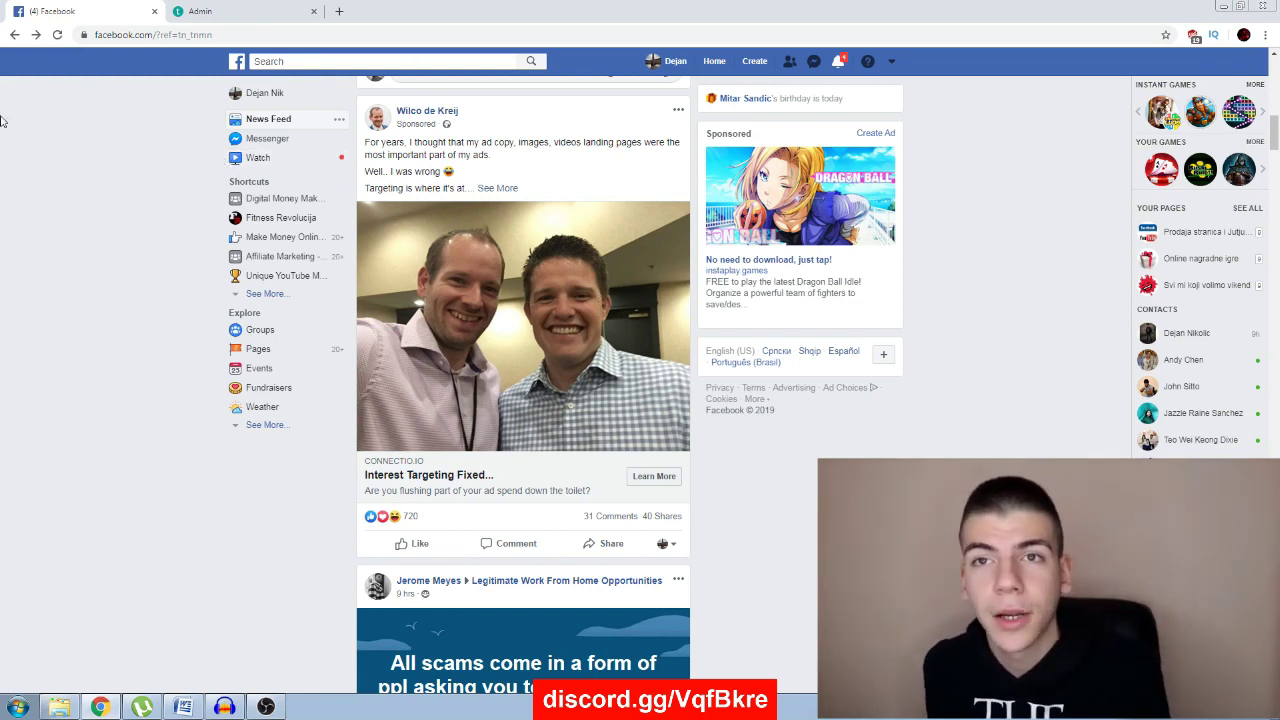
Step: Focus the Facebook search box so recent searches like reading, cooking and work from home appear
left_click(287, 62)
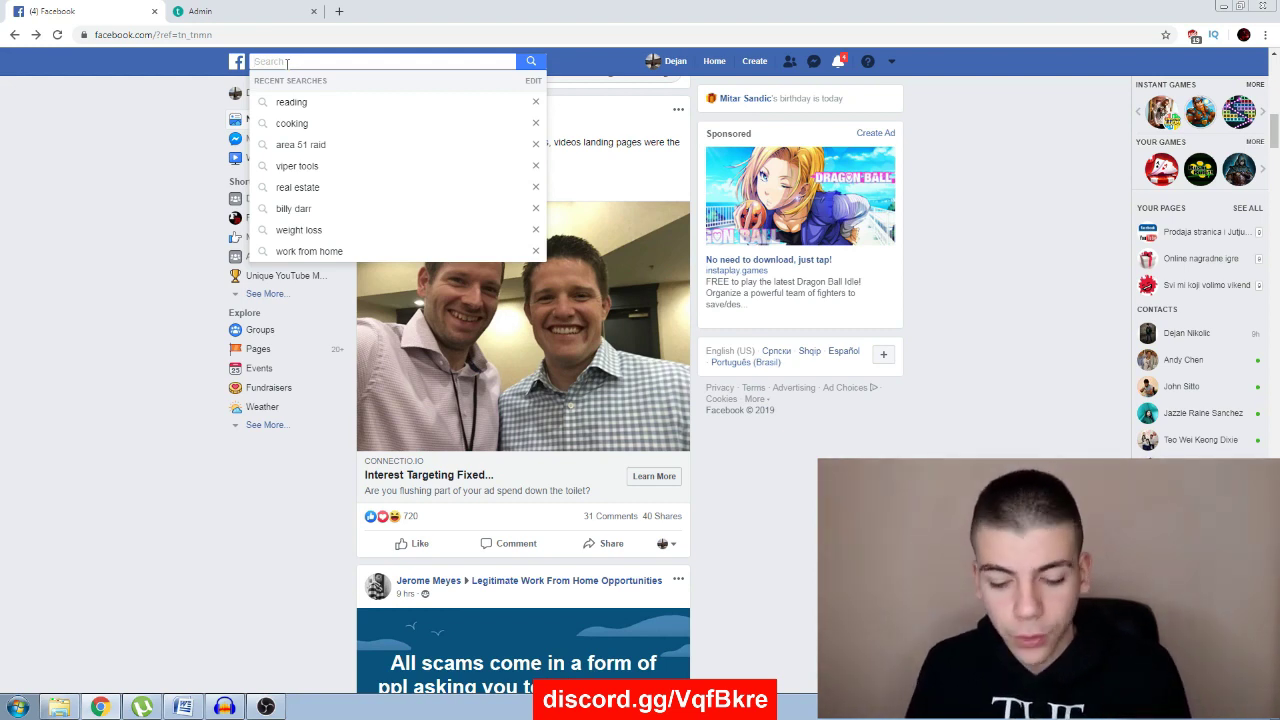
Step: Search 'make money online', filter to Groups, and browse the listed Make Money Online groups
type("make ")
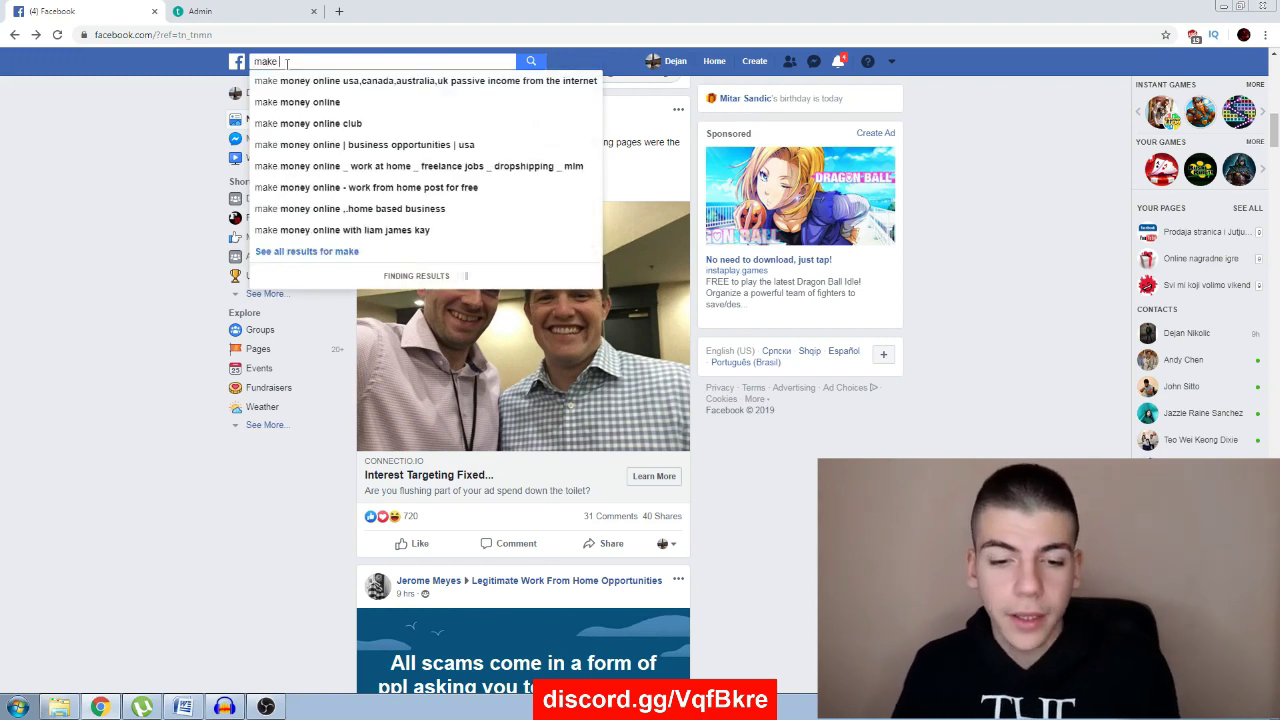
type("mpney")
key("BackSpace")
key("BackSpace")
key("BackSpace")
key("BackSpace")
type("oney online")
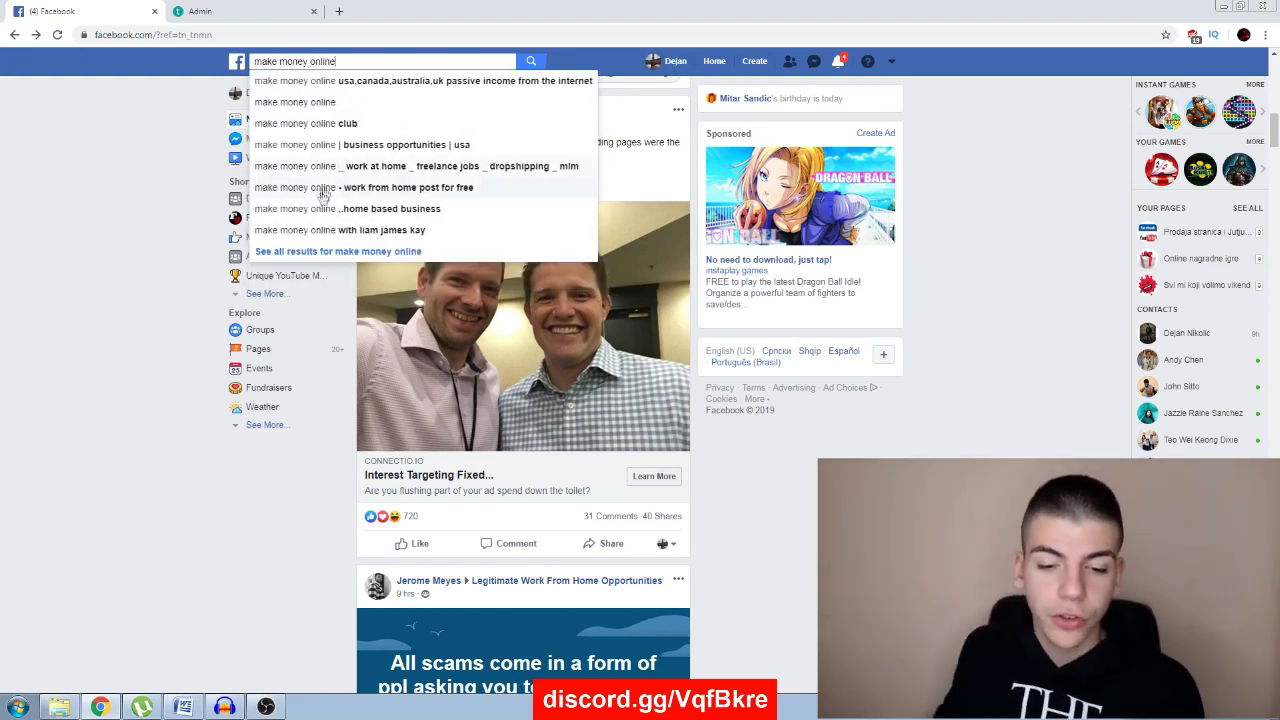
left_click(338, 251)
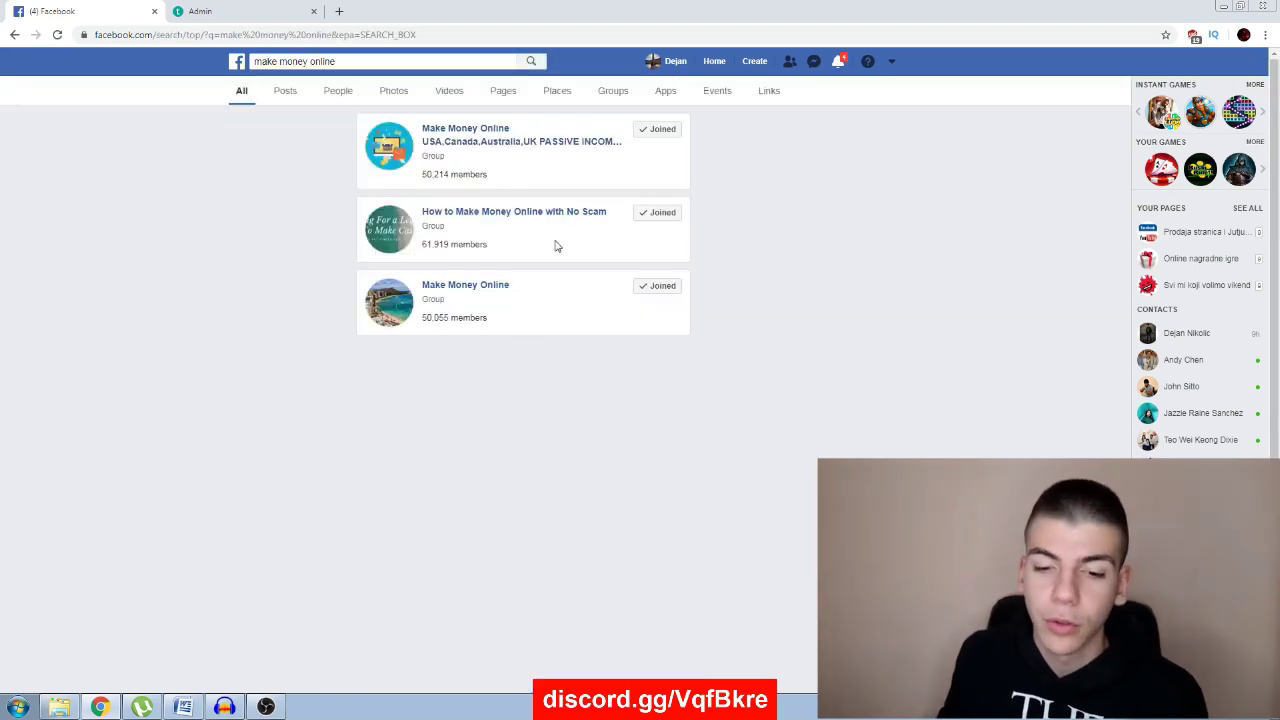
left_click(599, 96)
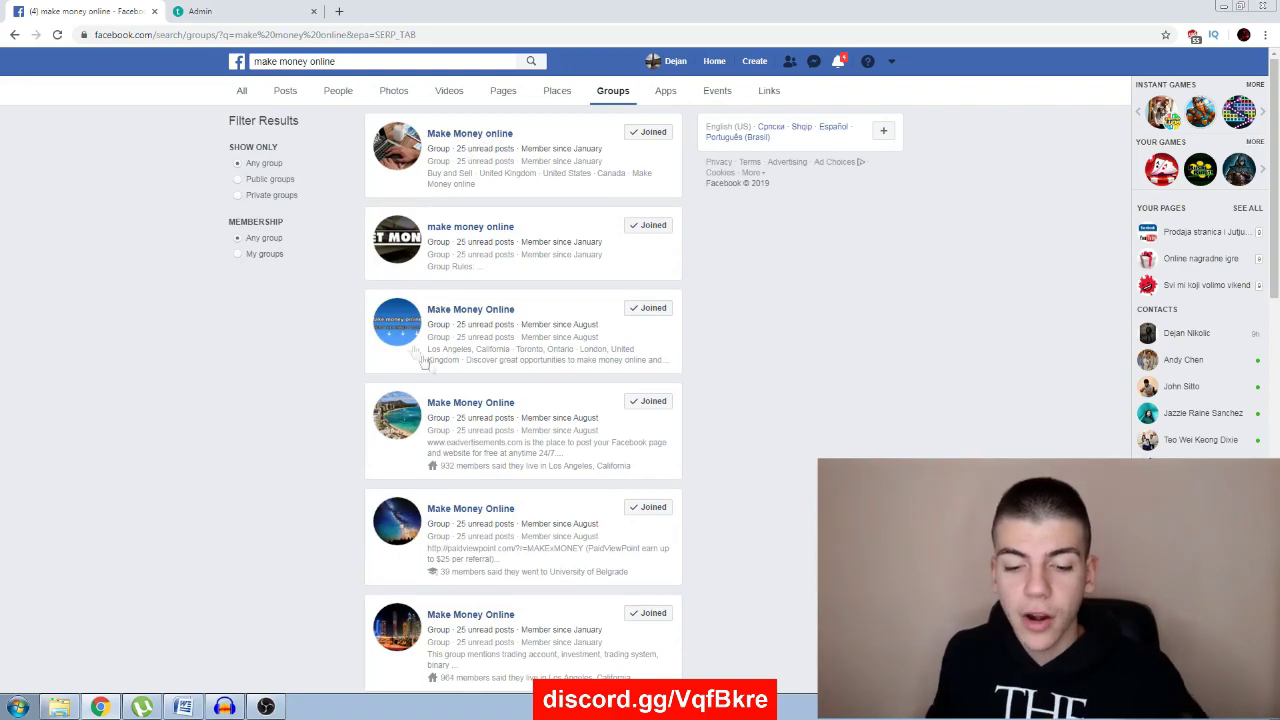
scroll(470, 400, "down", 3)
scroll(465, 363, "down", 15)
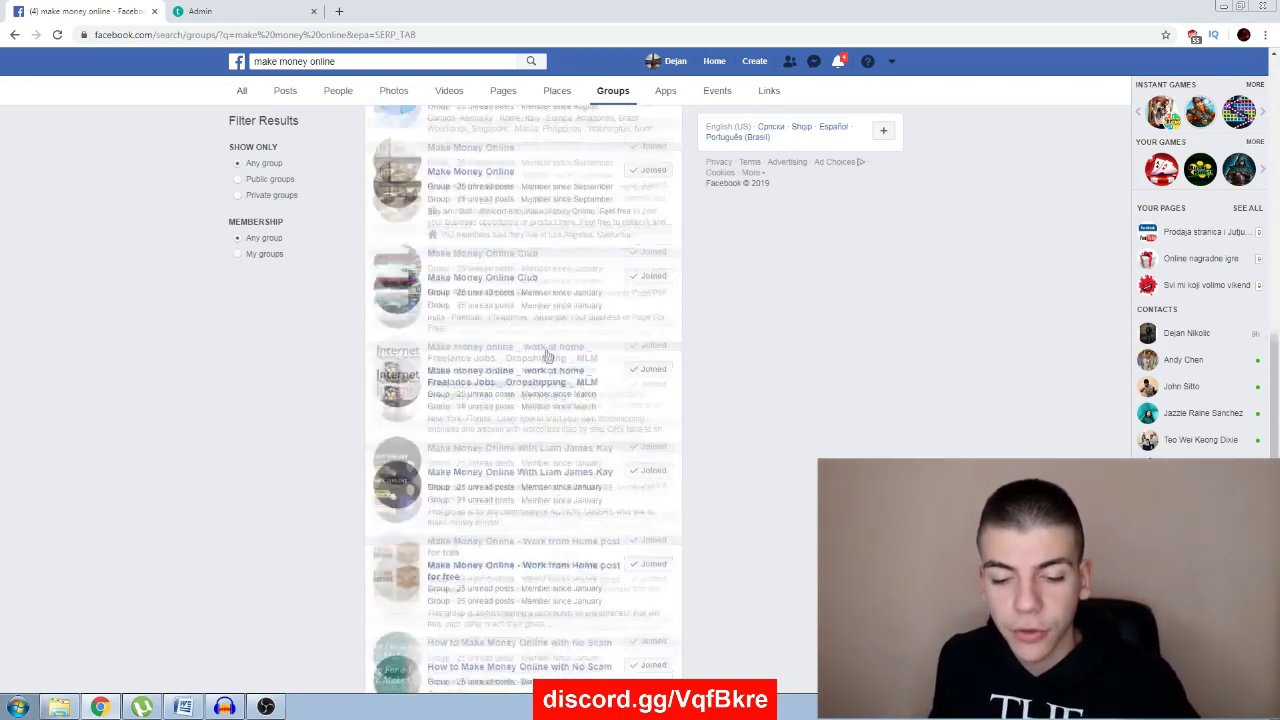
scroll(477, 437, "down", 5)
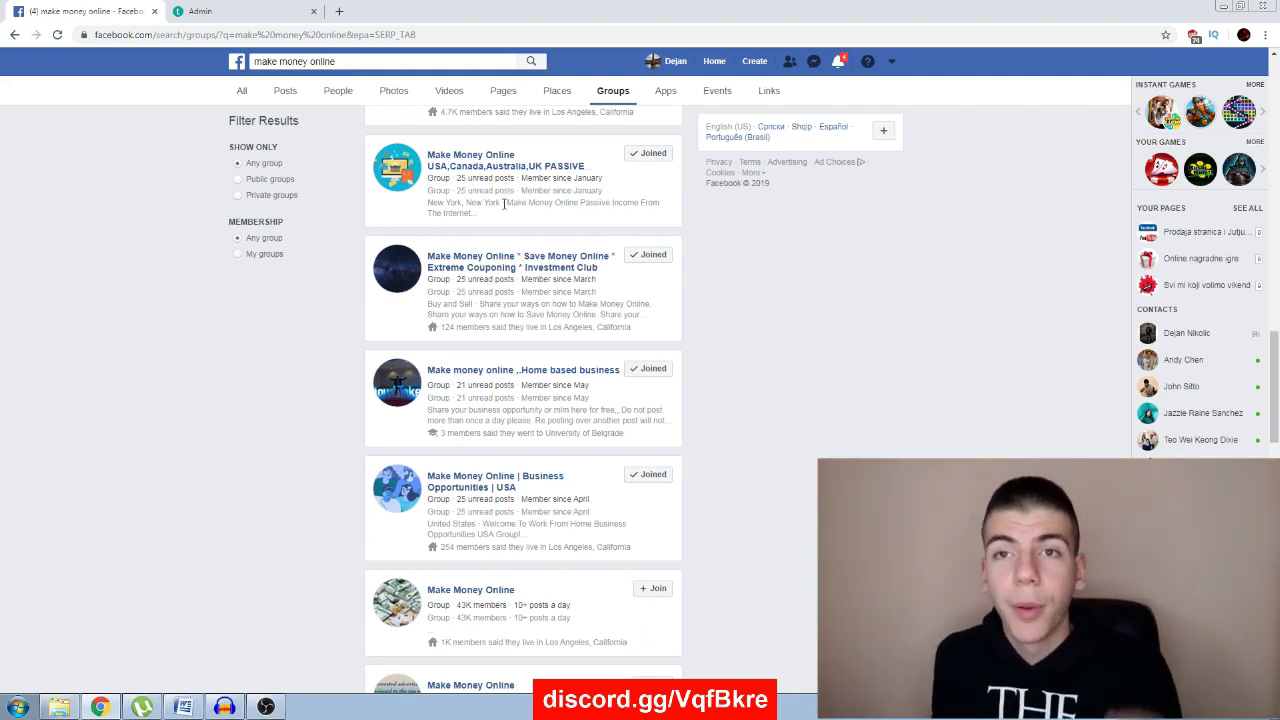
scroll(503, 204, "down", 10)
scroll(503, 204, "up", 10)
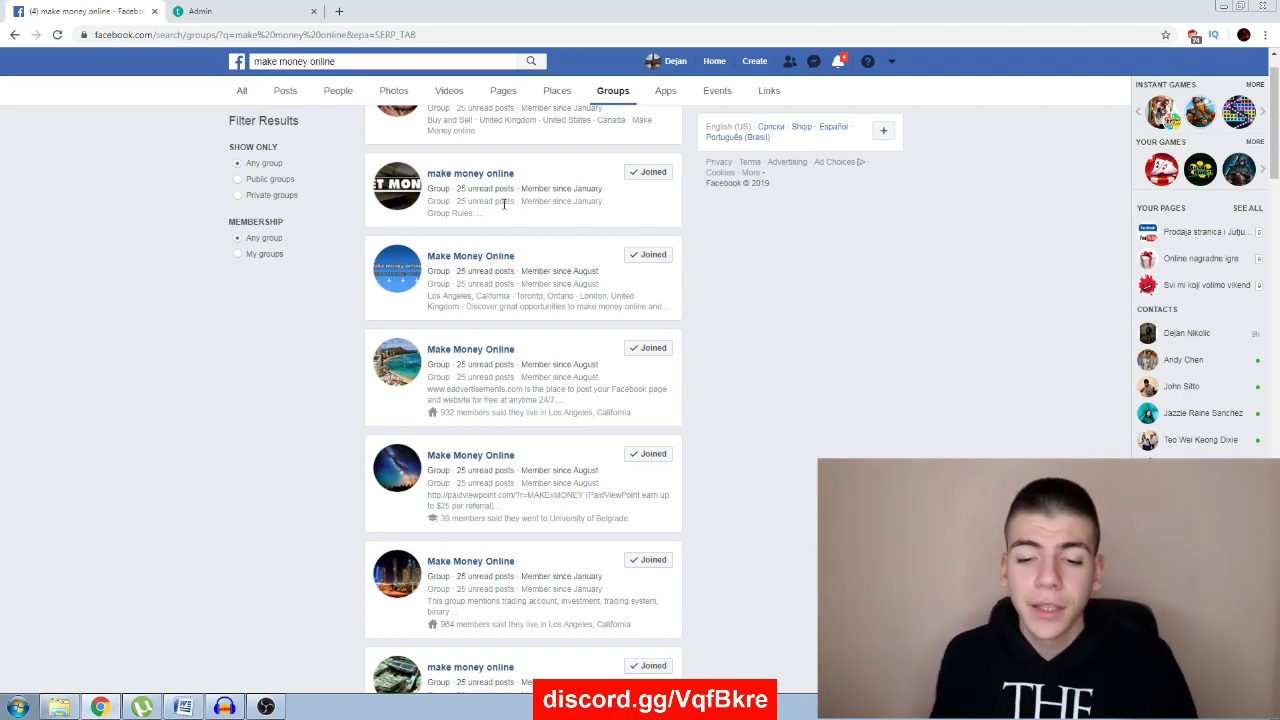
scroll(504, 204, "up", 1)
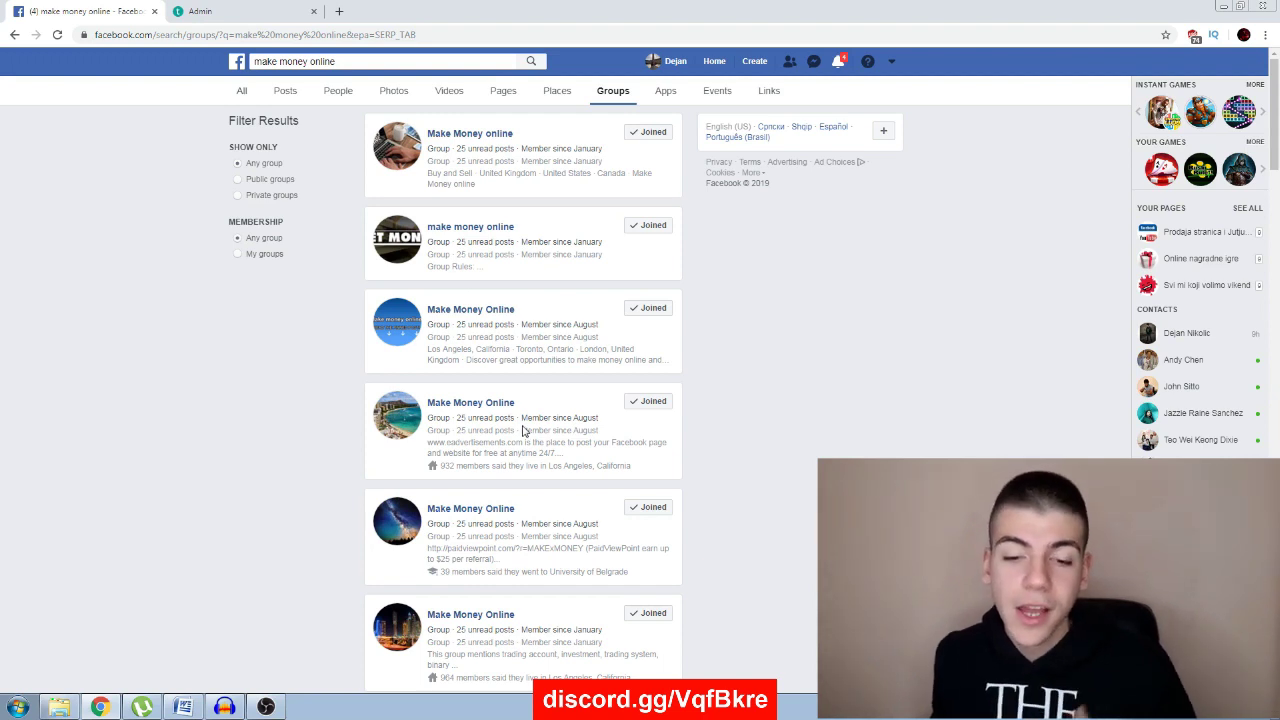
Step: Open the first Make Money online group in a new browser tab and switch to it
right_click(474, 135)
left_click(478, 139)
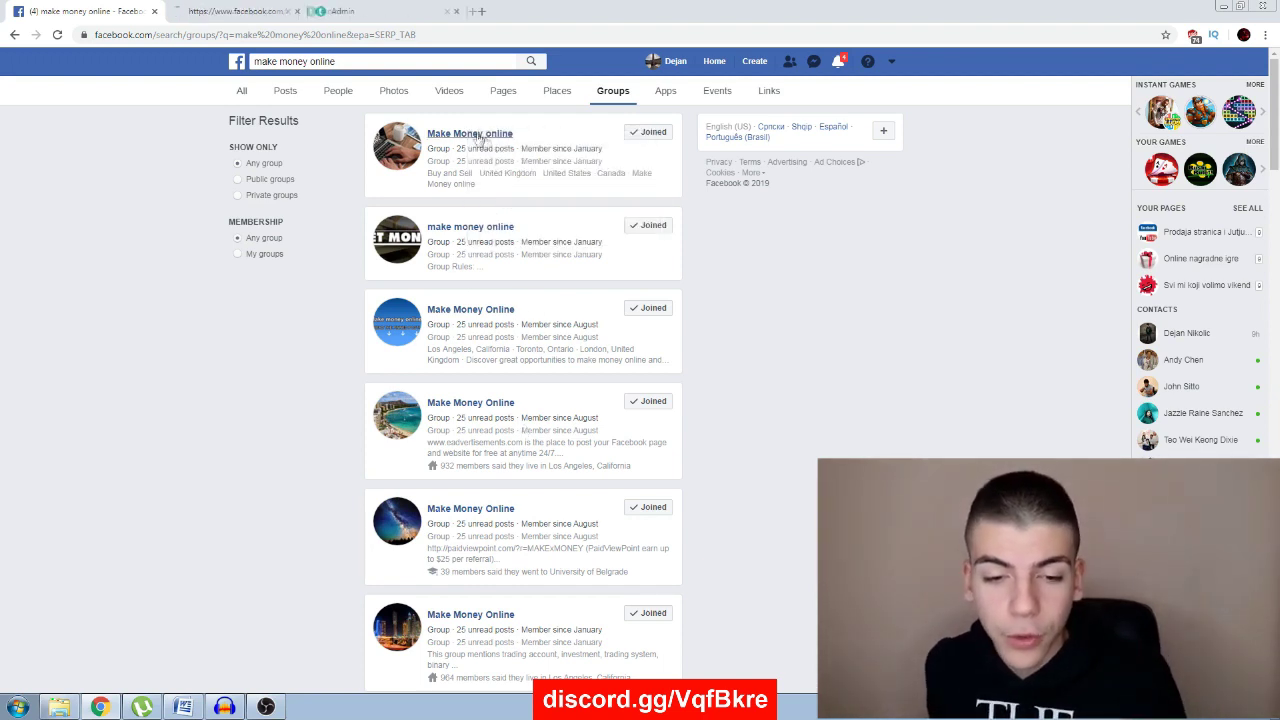
left_click(235, 11)
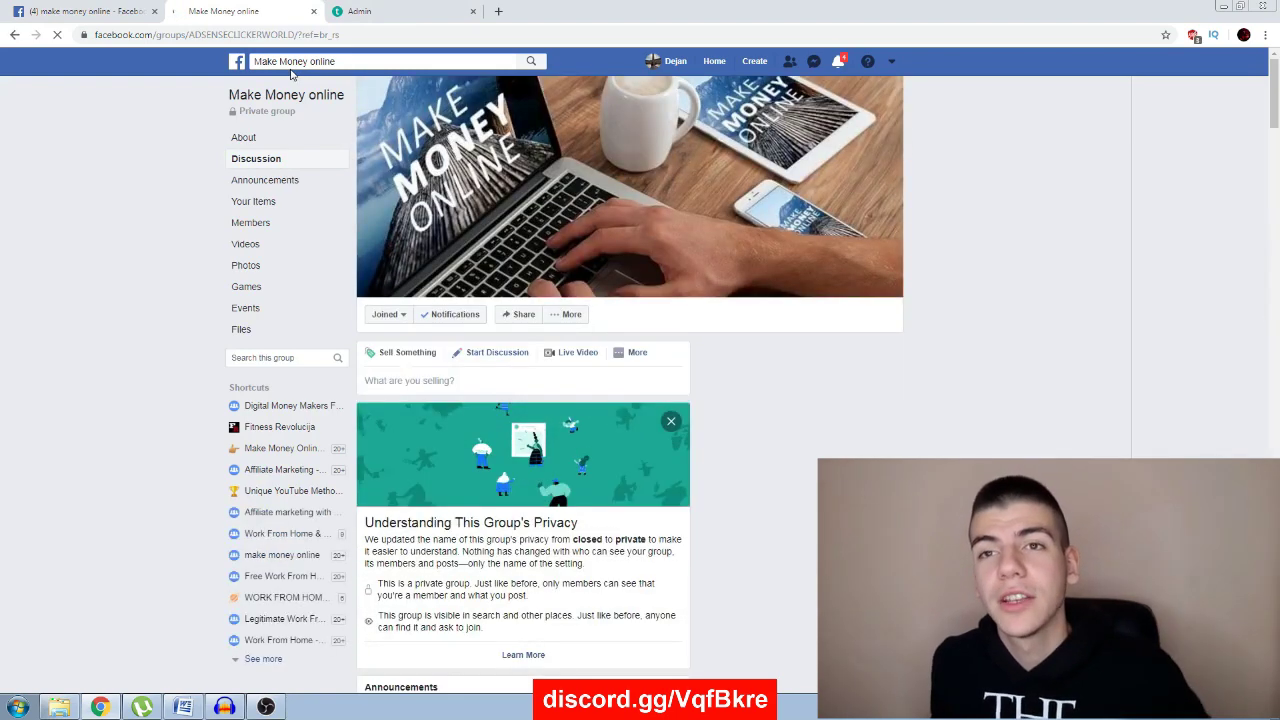
Step: Start a discussion post and attach the maxresdefault image from Downloads
left_click(497, 352)
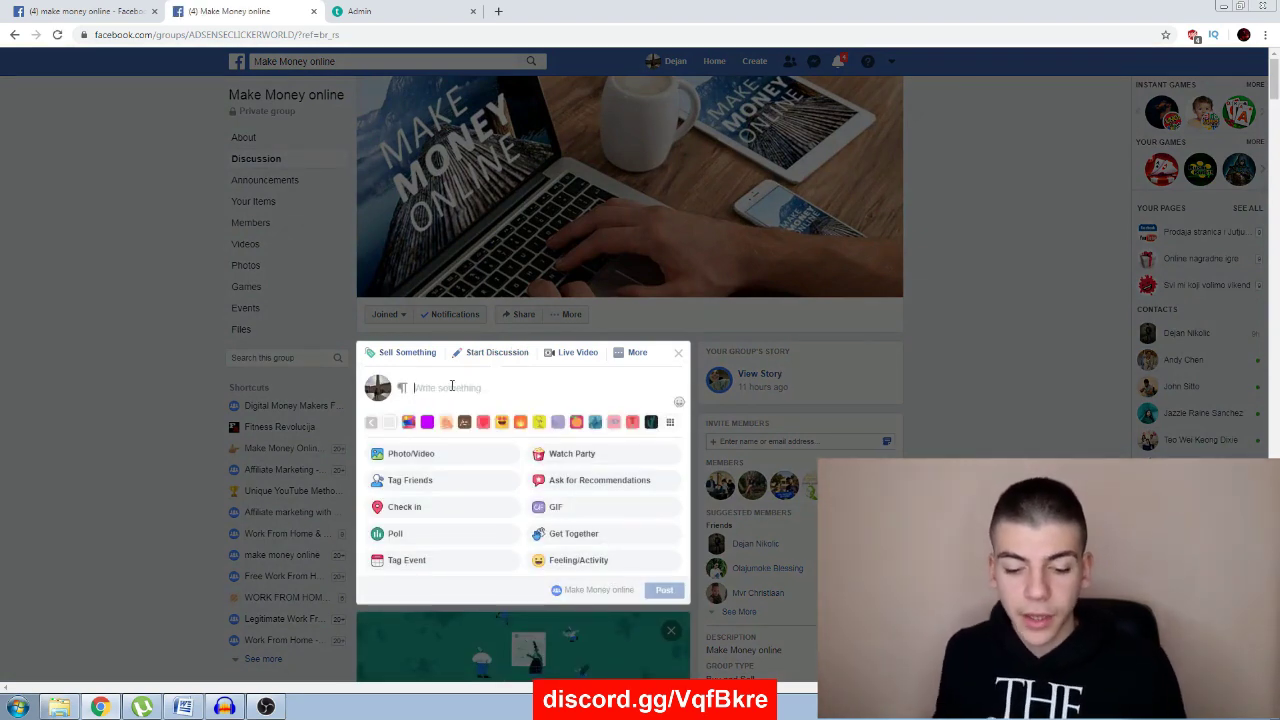
left_click(428, 465)
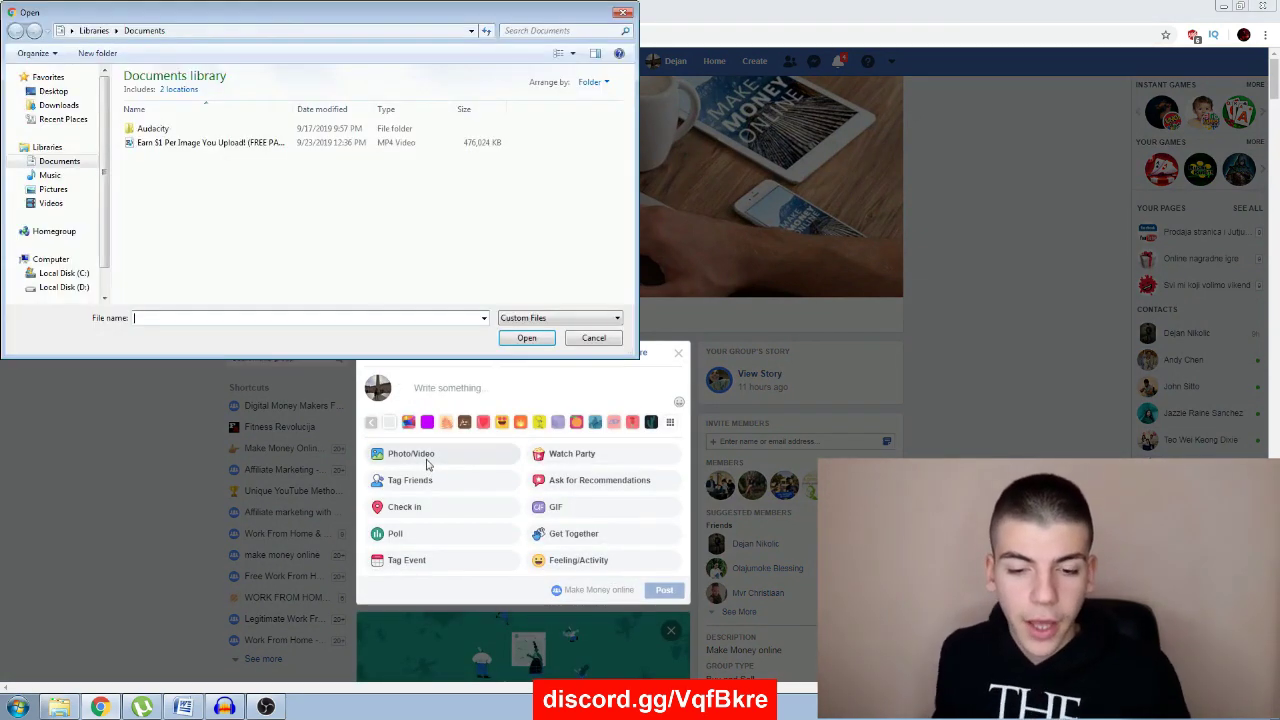
left_click(55, 91)
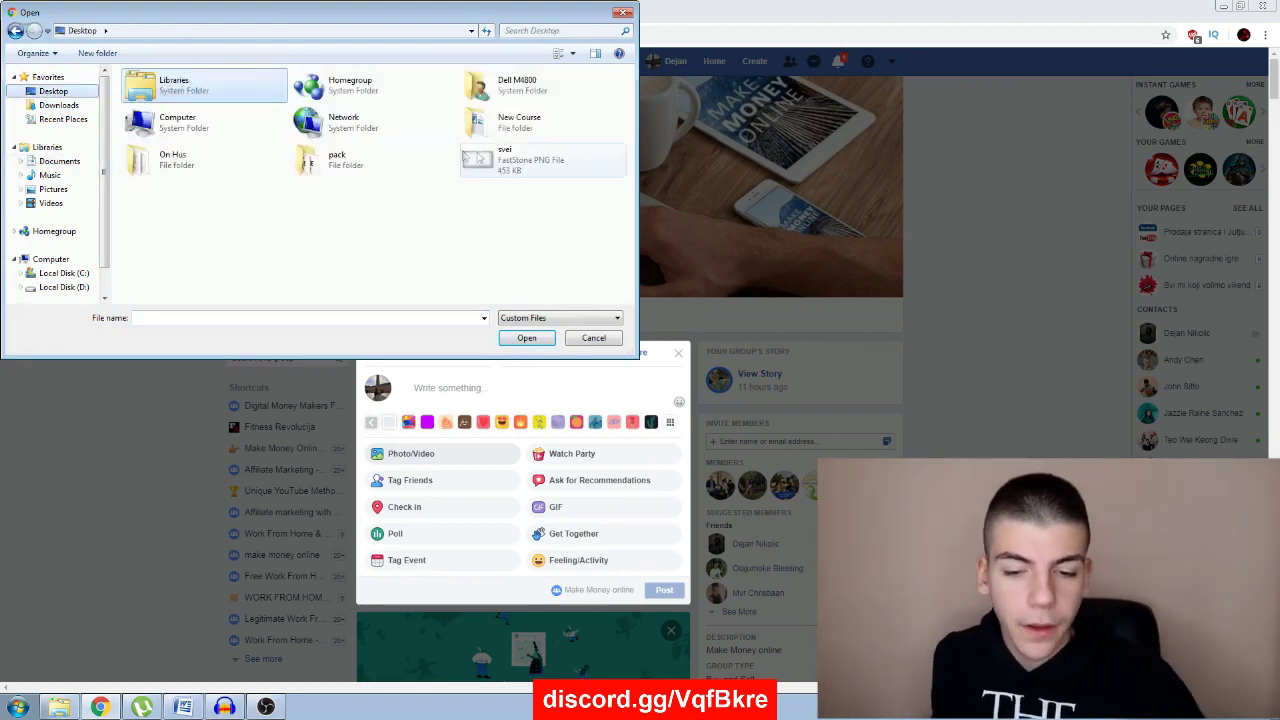
left_click(58, 105)
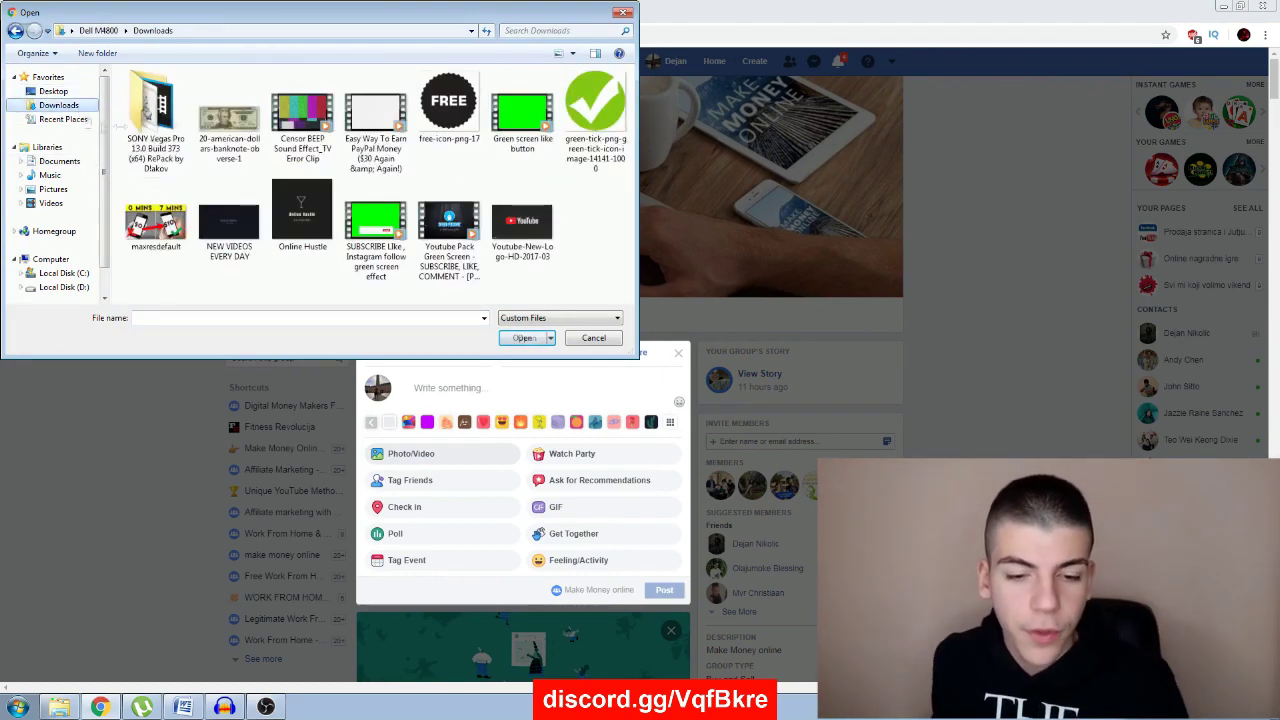
double_click(152, 215)
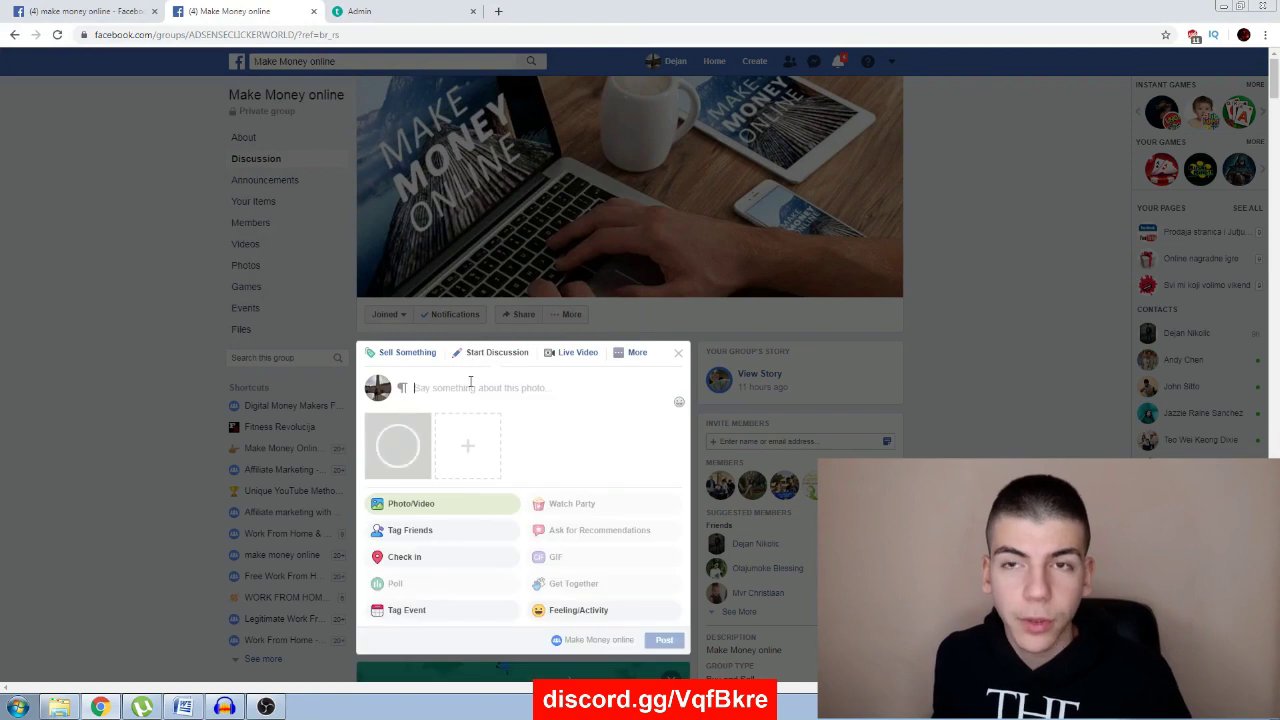
left_click(469, 389)
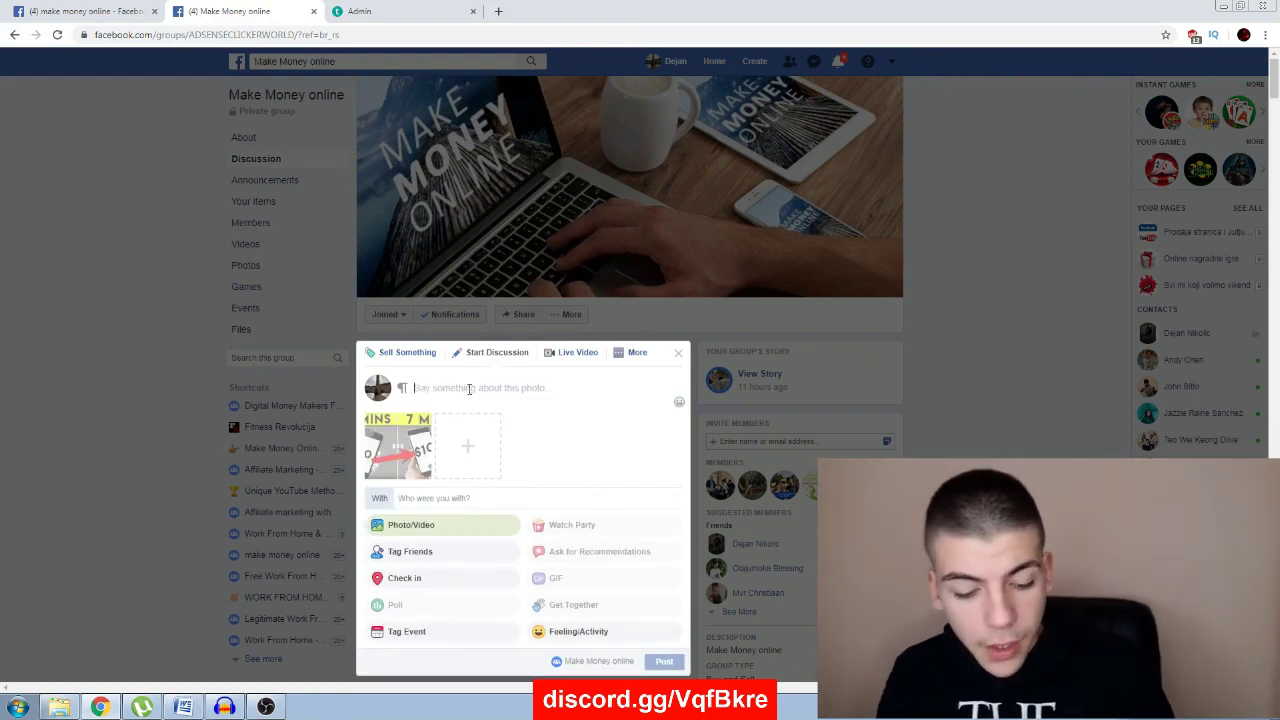
Step: Write the caption's $10-in-7-minutes pitch and insert a fire emoji after FREE
type("(f you want to see how I makde")
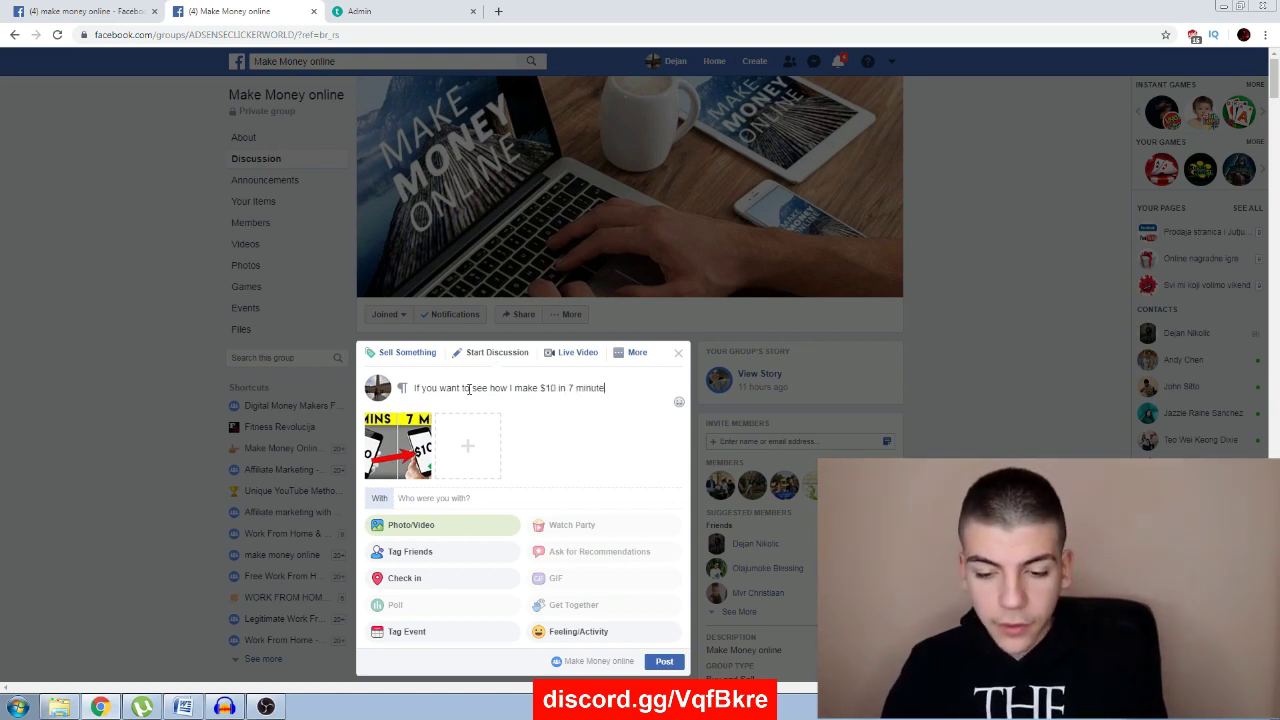
type("nd over again for absolutely FREE")
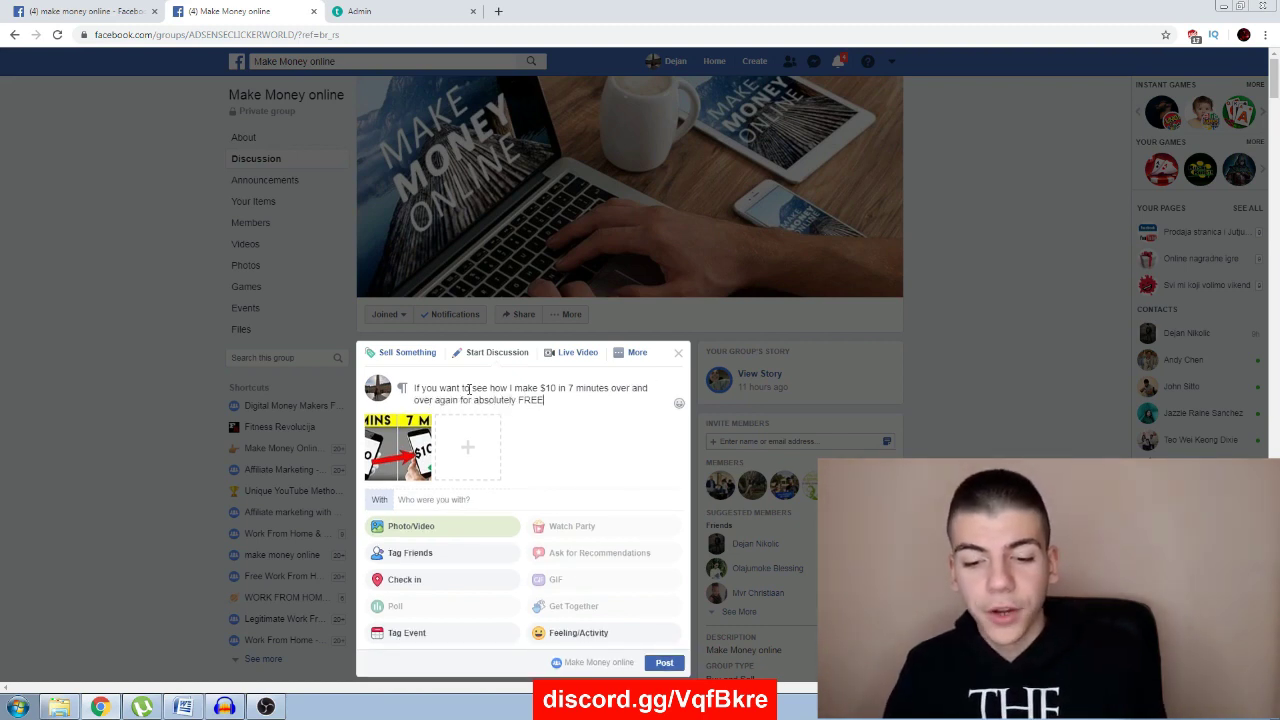
left_click(678, 407)
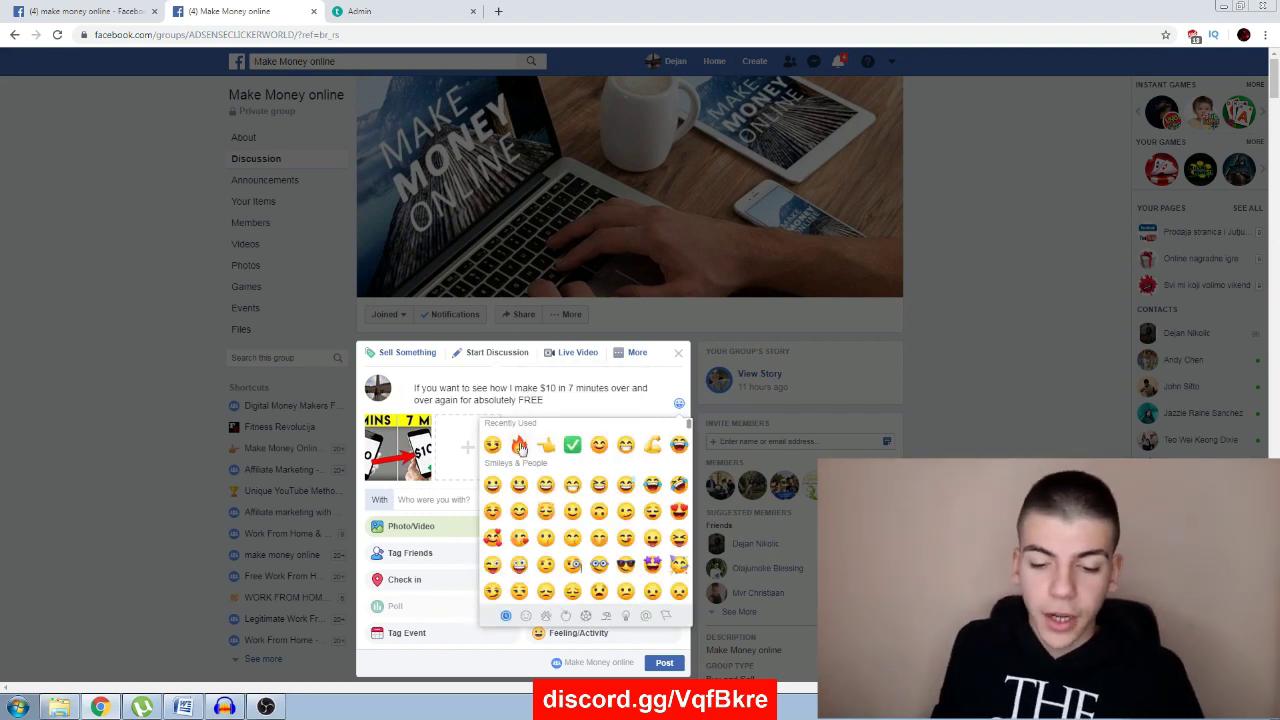
left_click(519, 446)
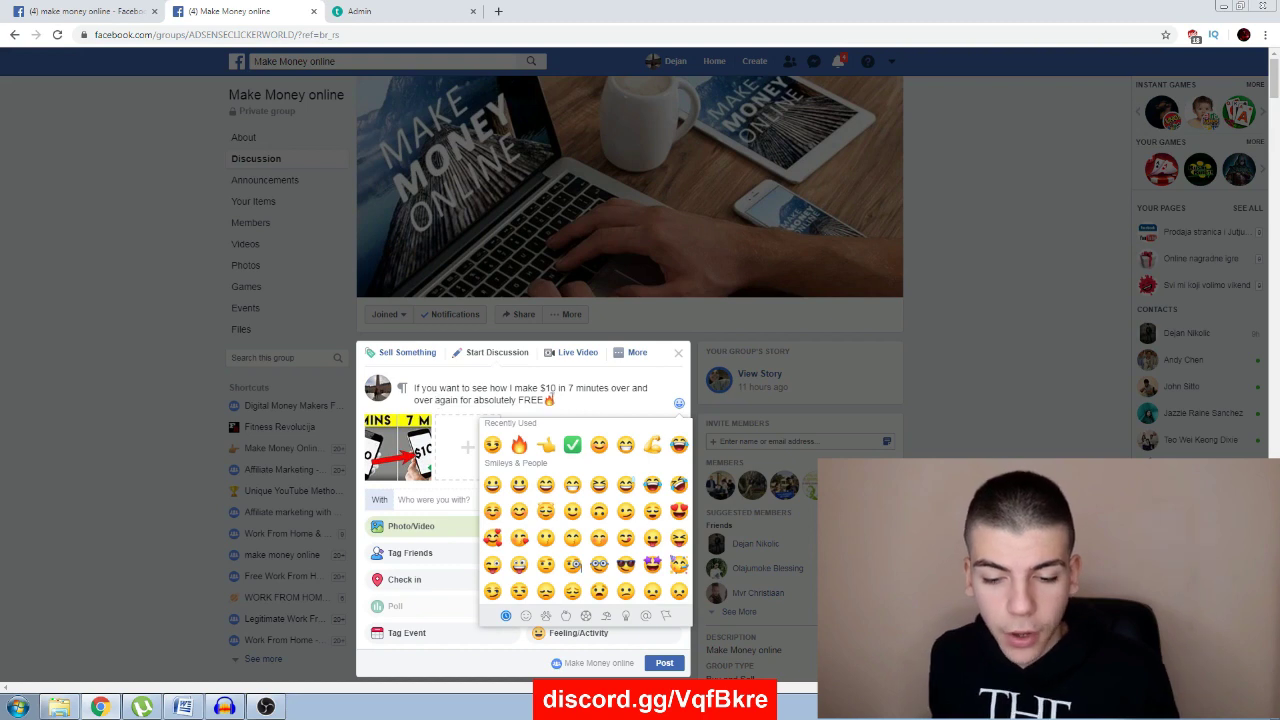
left_click(579, 401)
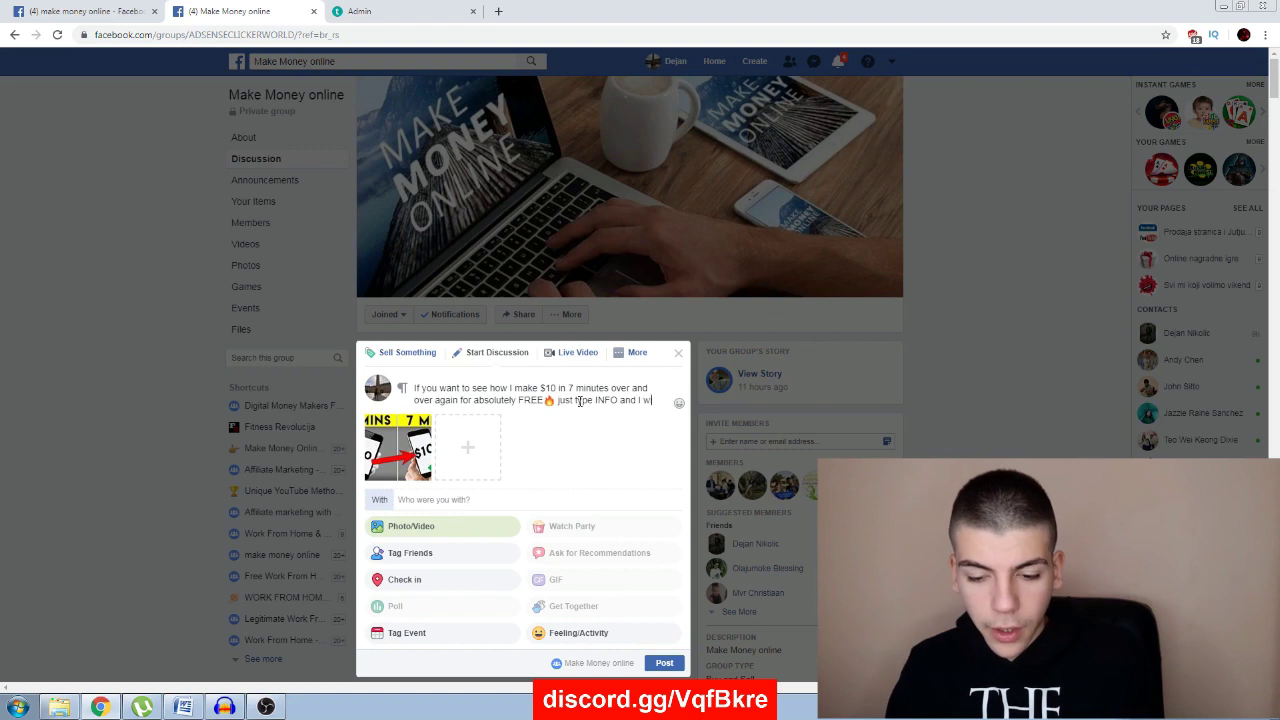
Step: End the caption with 'I will send you over my video!' and publish the post
type("ill send you over")
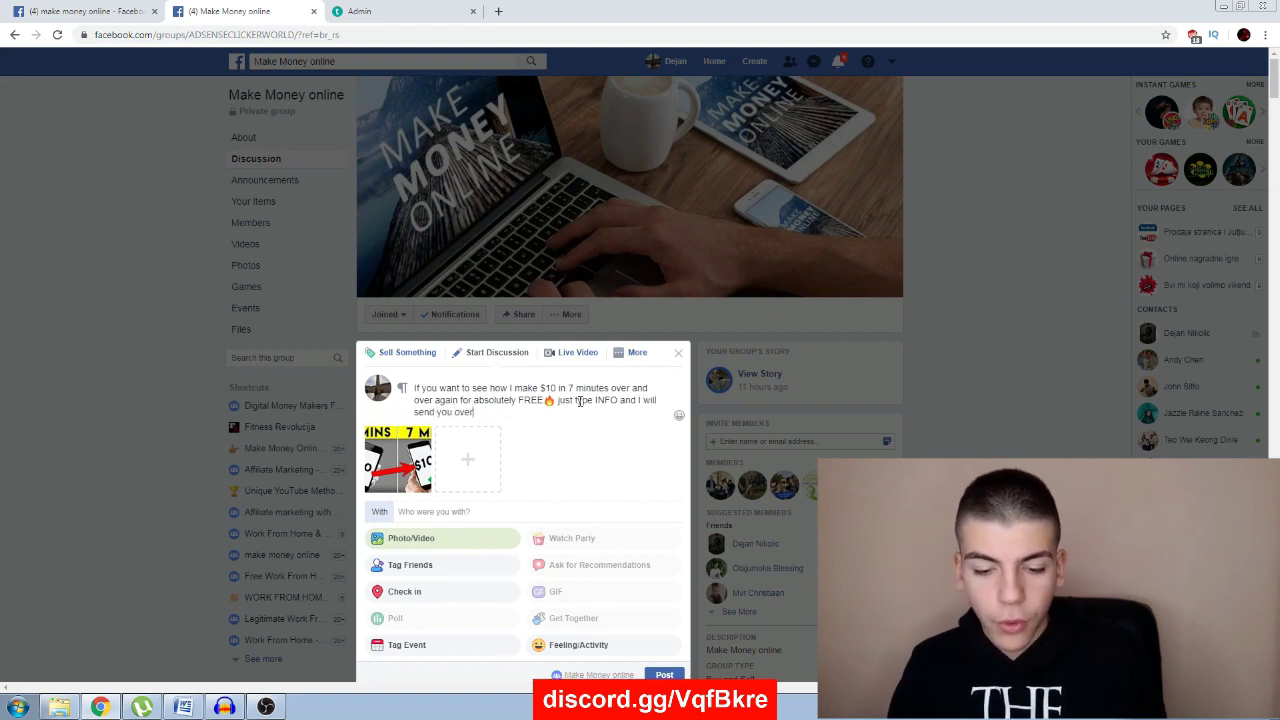
type(" my video!")
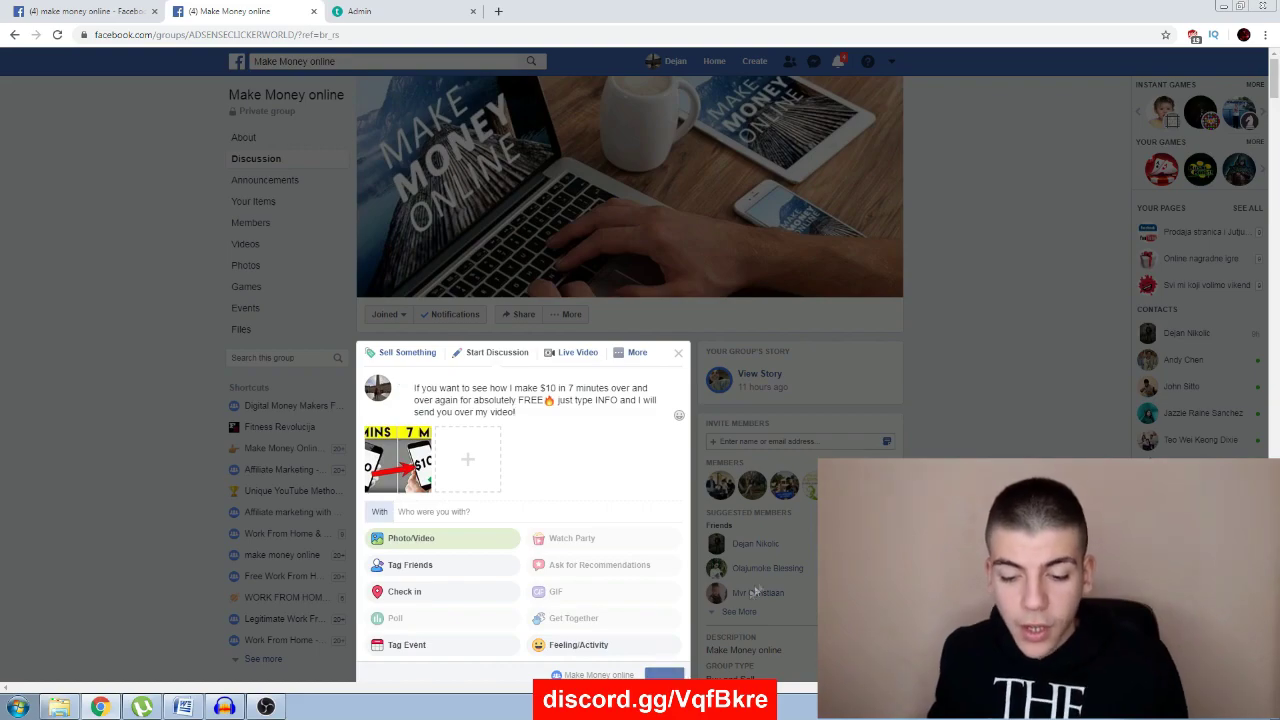
left_click(637, 352)
Step: Check the new post in the group feed, then return to the 'make money online' results tab
left_click(299, 505)
scroll(485, 372, "down", 5)
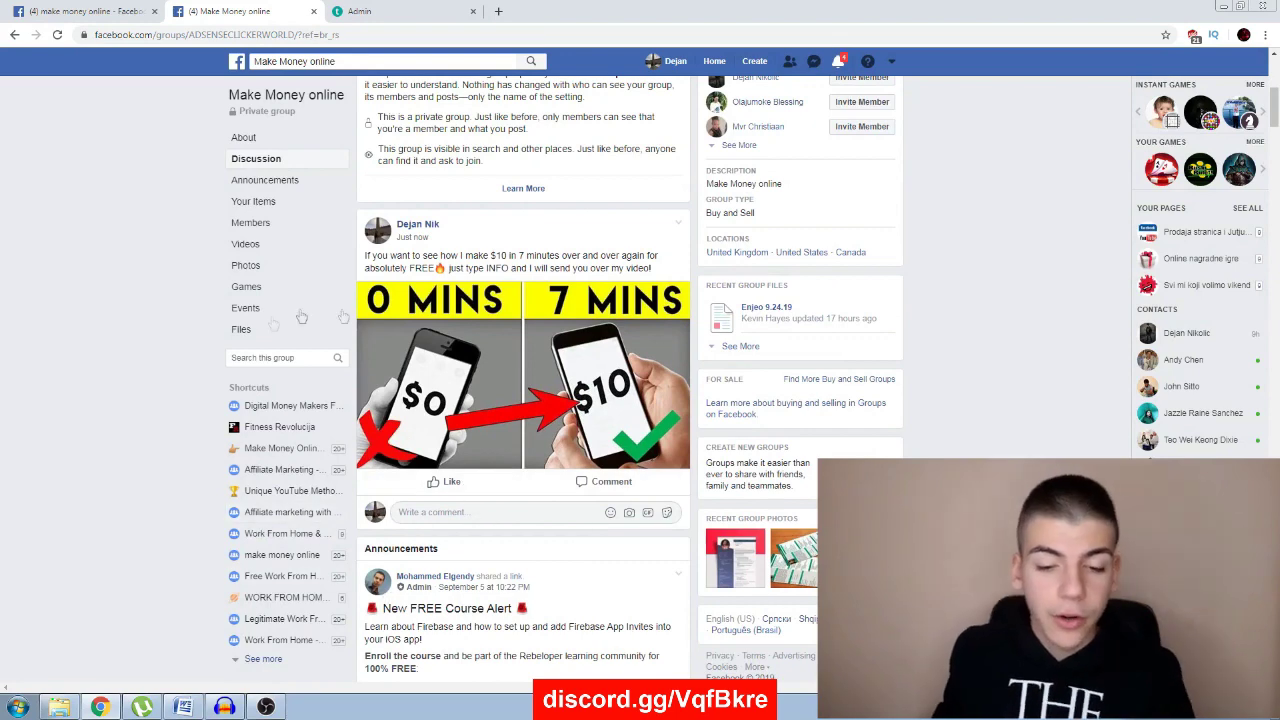
scroll(642, 510, "up", 2)
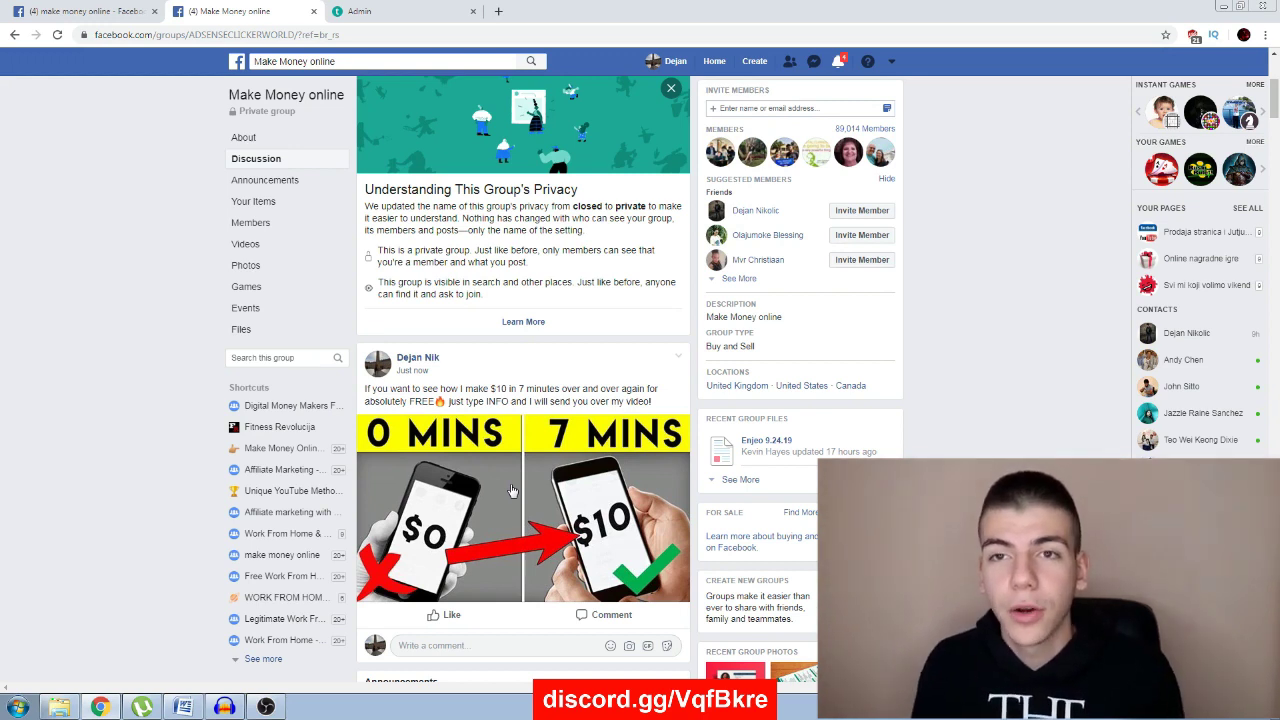
key("ctrl+shift+Tab")
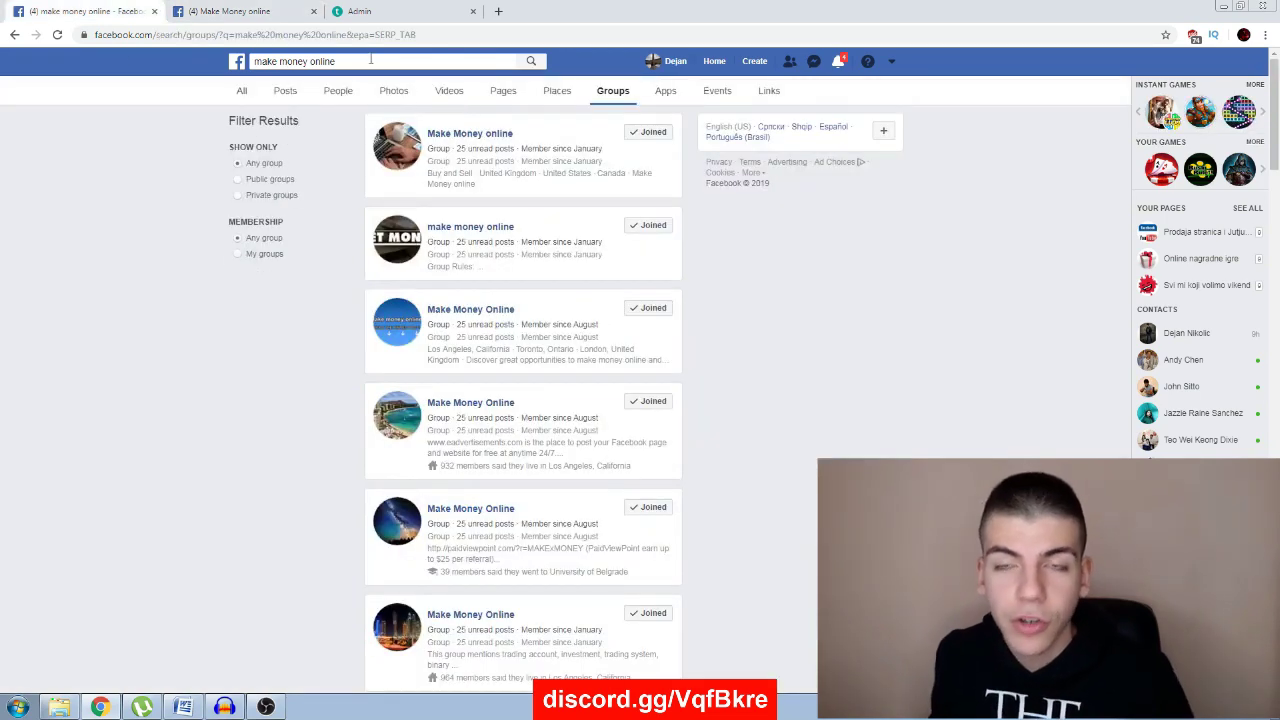
Step: Replace the search with 'football' and browse groups like ALL Football
left_click(370, 60)
type("football")
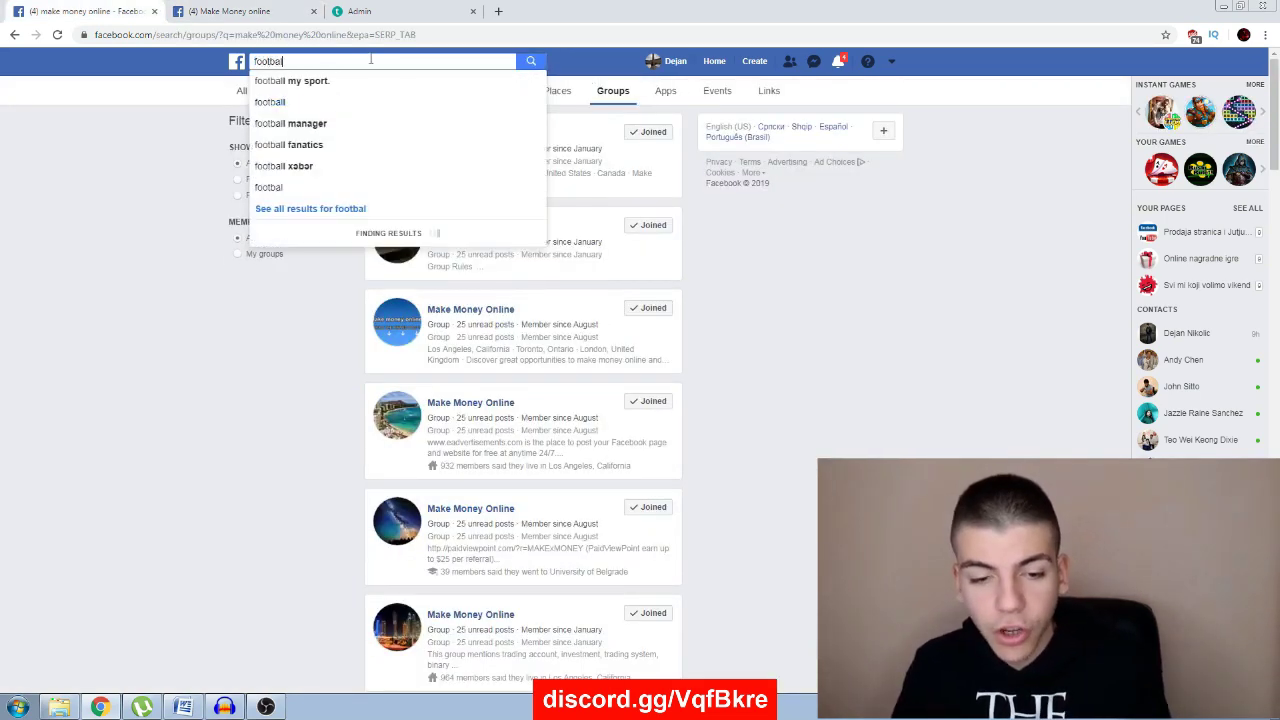
key("Return")
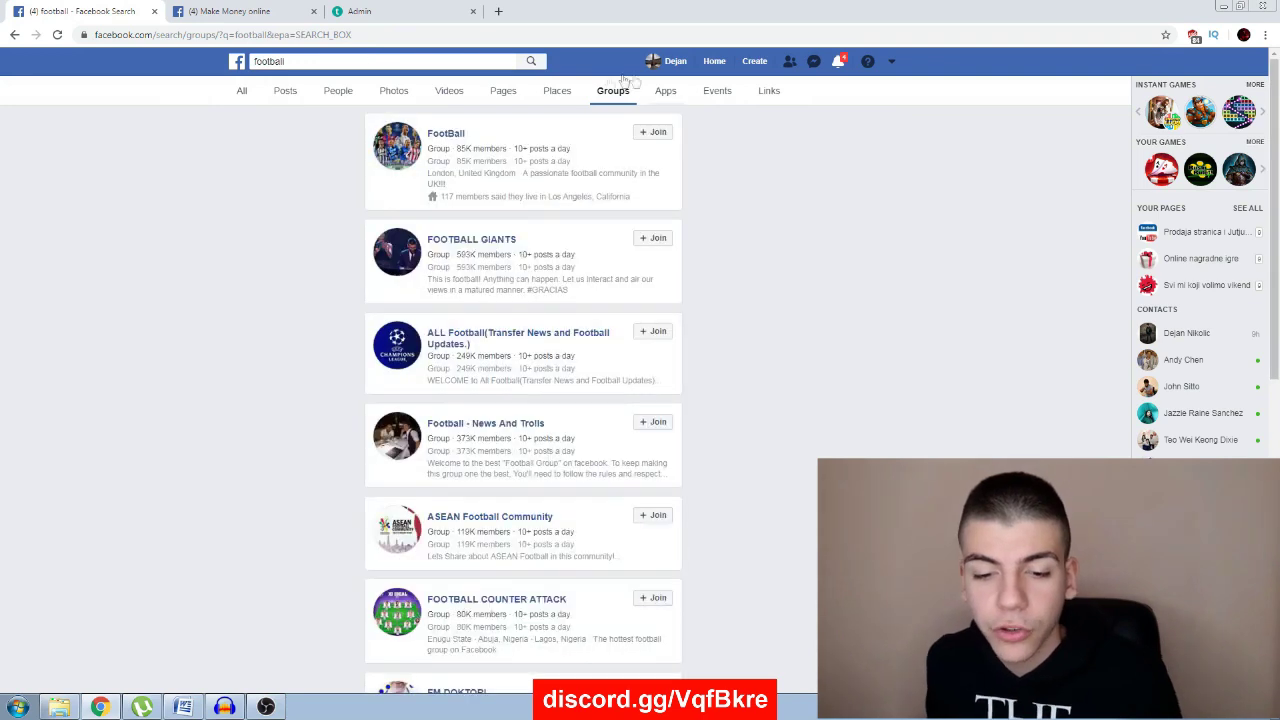
scroll(517, 374, "down", 3)
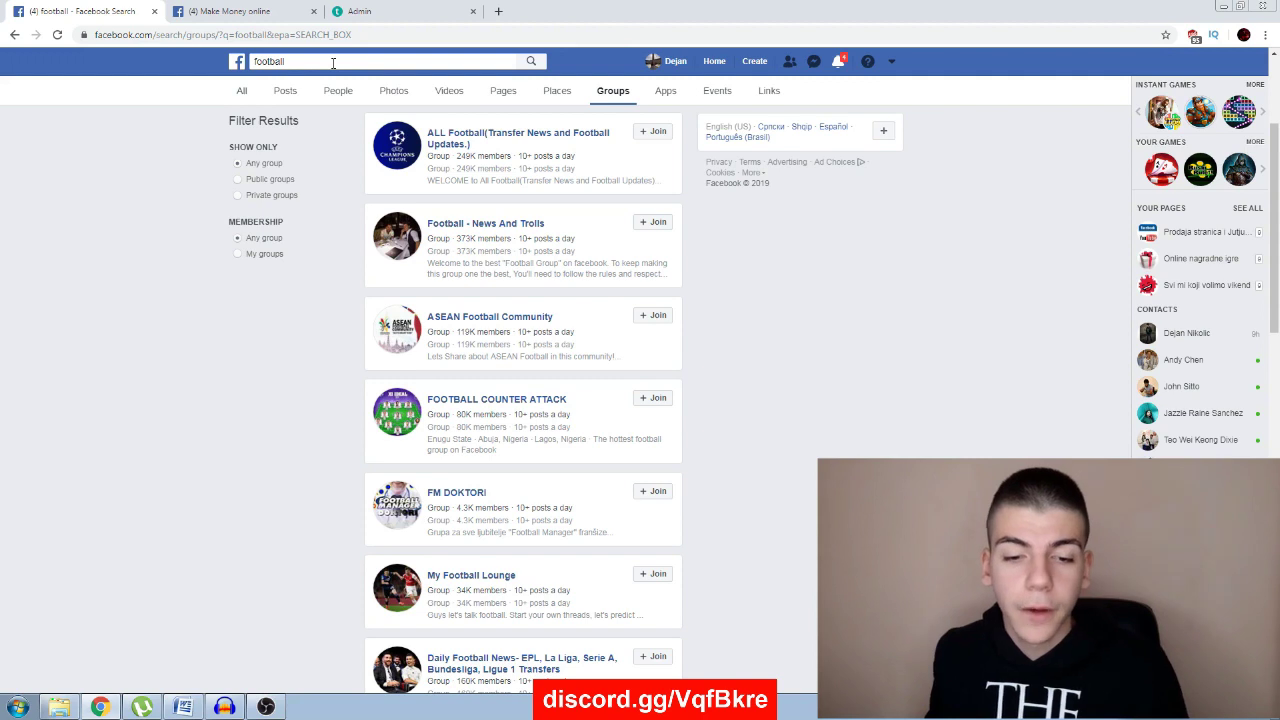
Step: Search 'youtube' and browse all the matching group results
left_click(333, 63)
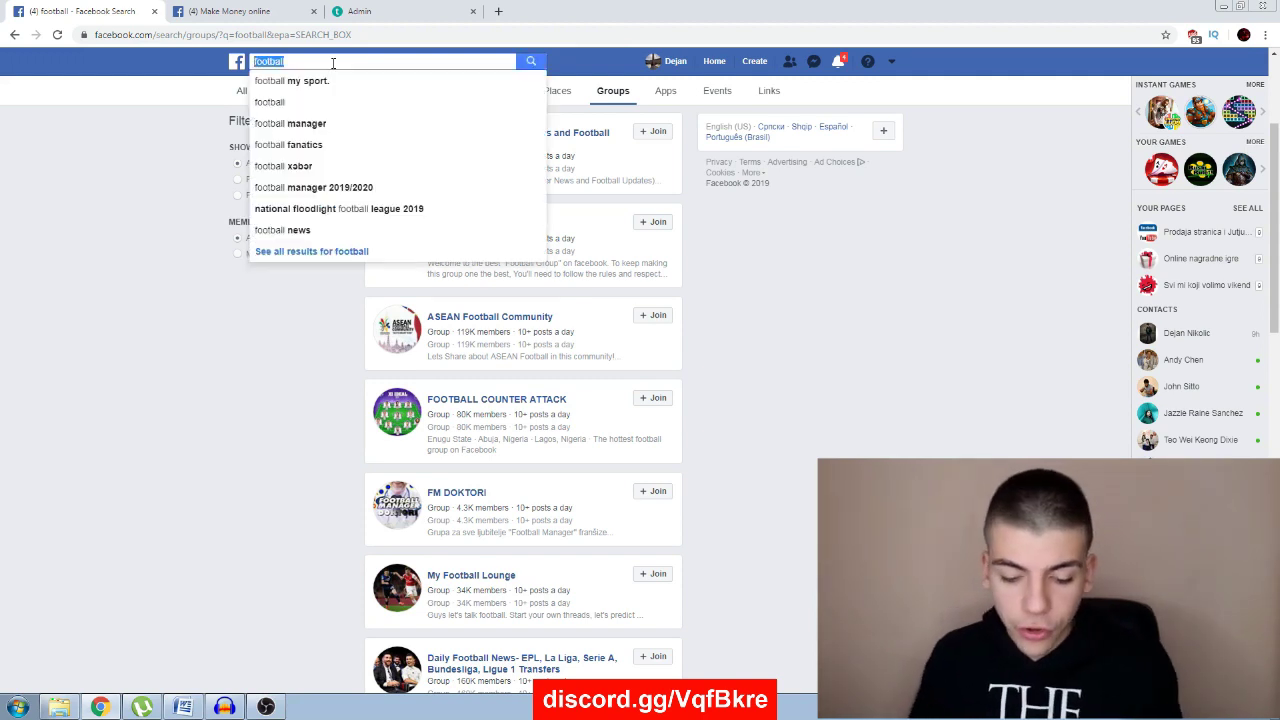
type("youtube")
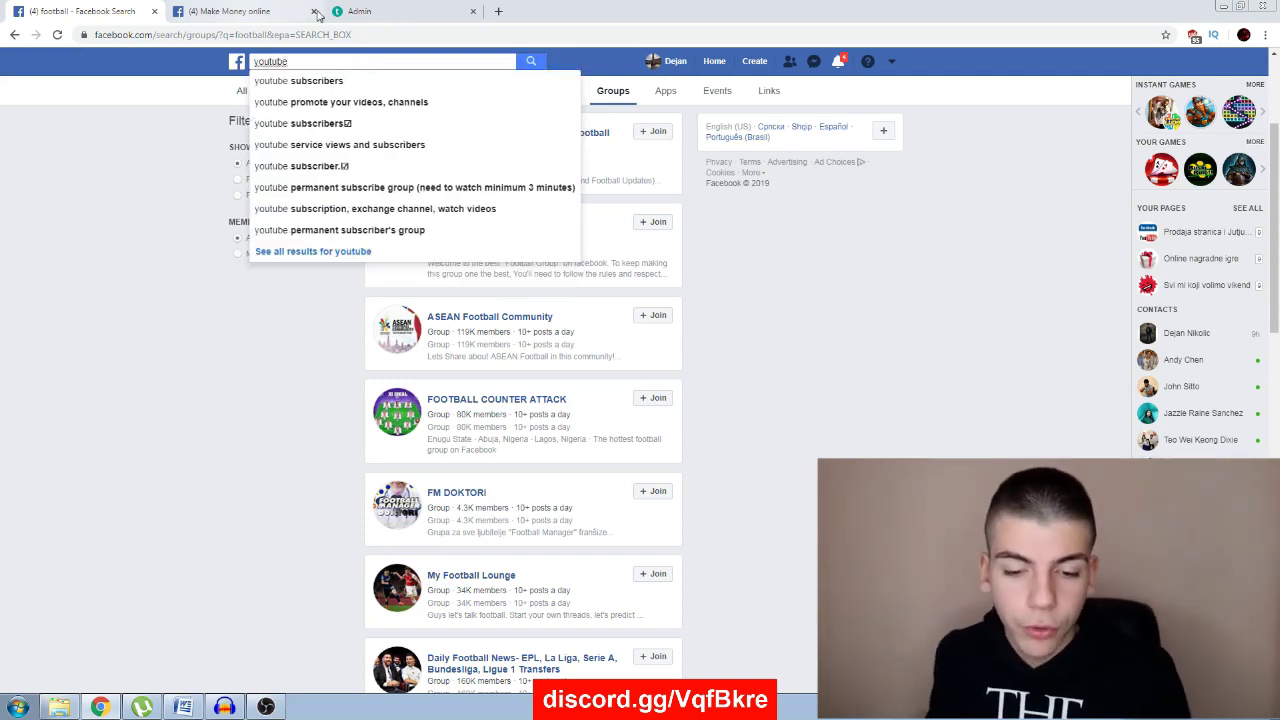
left_click(287, 251)
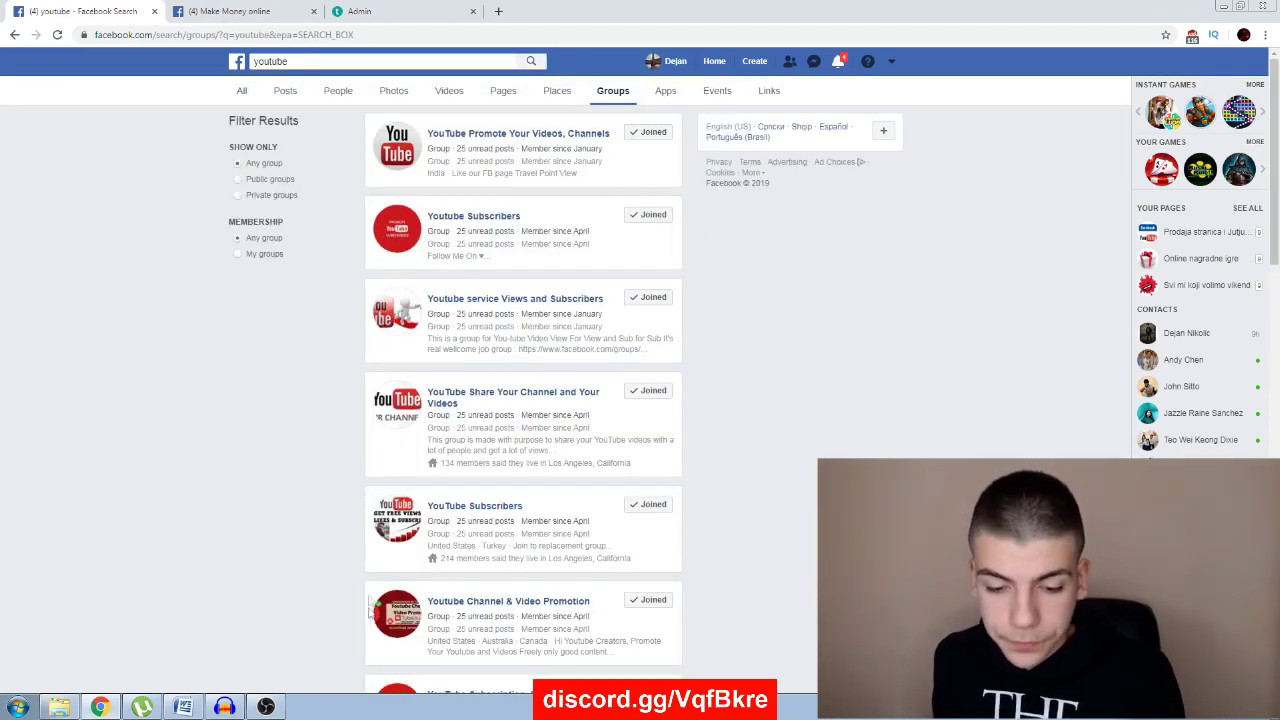
scroll(405, 430, "down", 3)
scroll(405, 430, "down", 2)
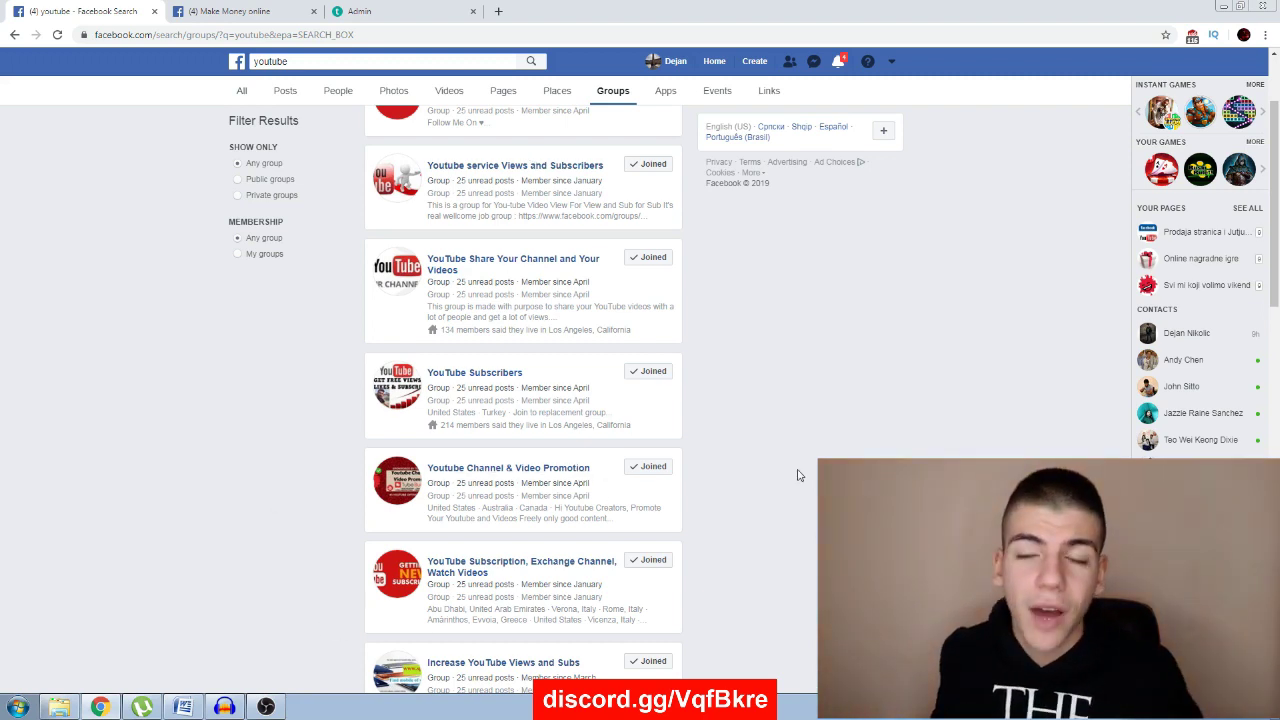
Step: Open the Youtube Channel & Video Promotion group in a new tab and view it
right_click(523, 474)
left_click(560, 478)
left_click(383, 8)
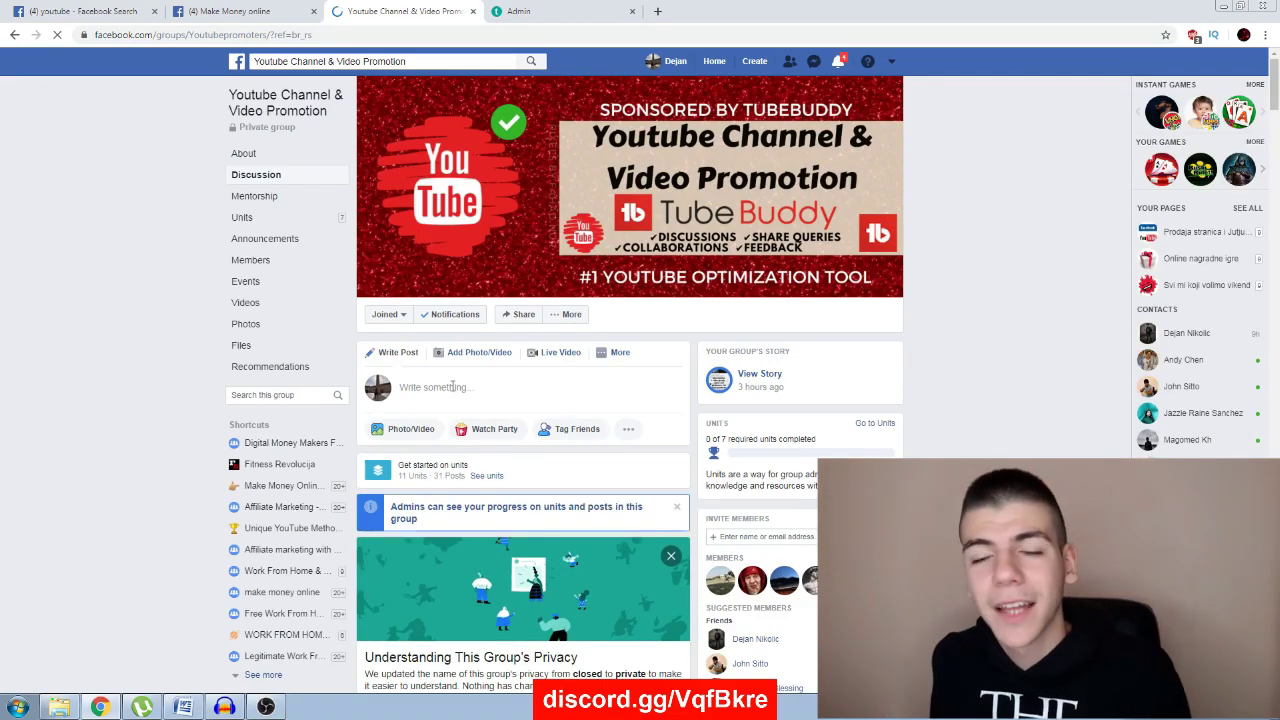
Step: Return to the Make Money online group tab and scroll to the published 0 MINS / 7 MINS post
left_click(235, 11)
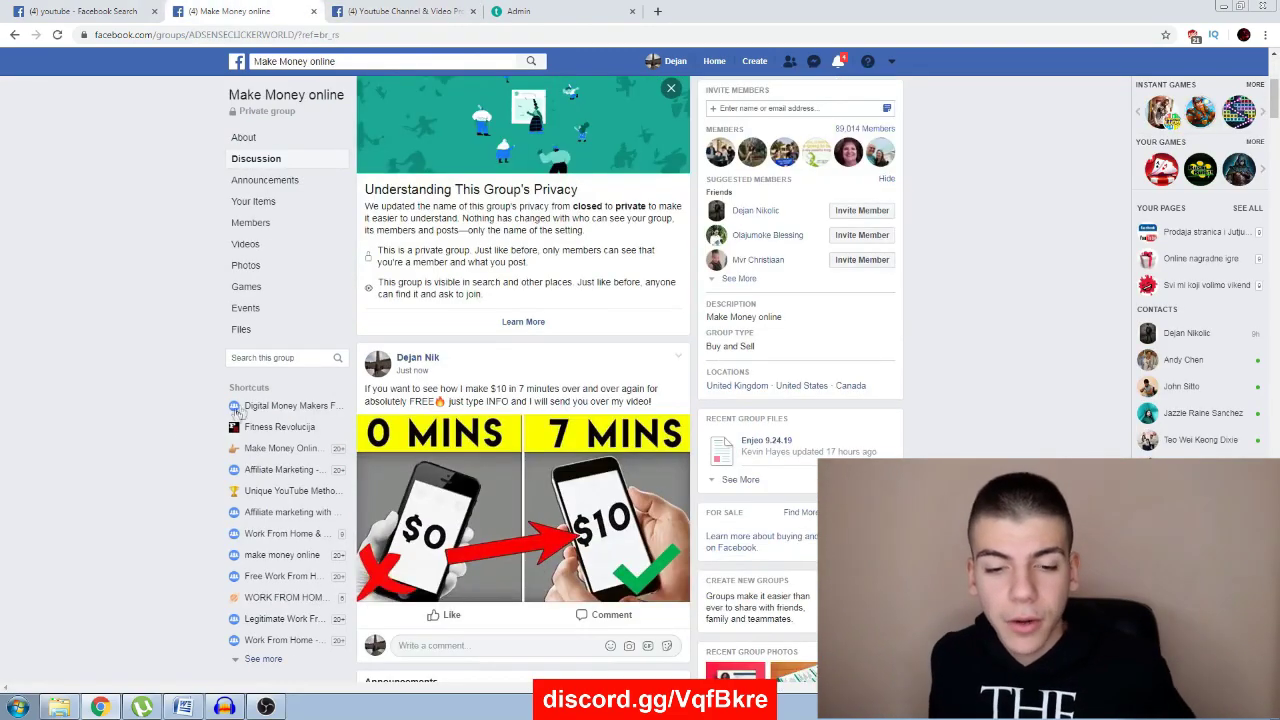
scroll(427, 430, "down", 3)
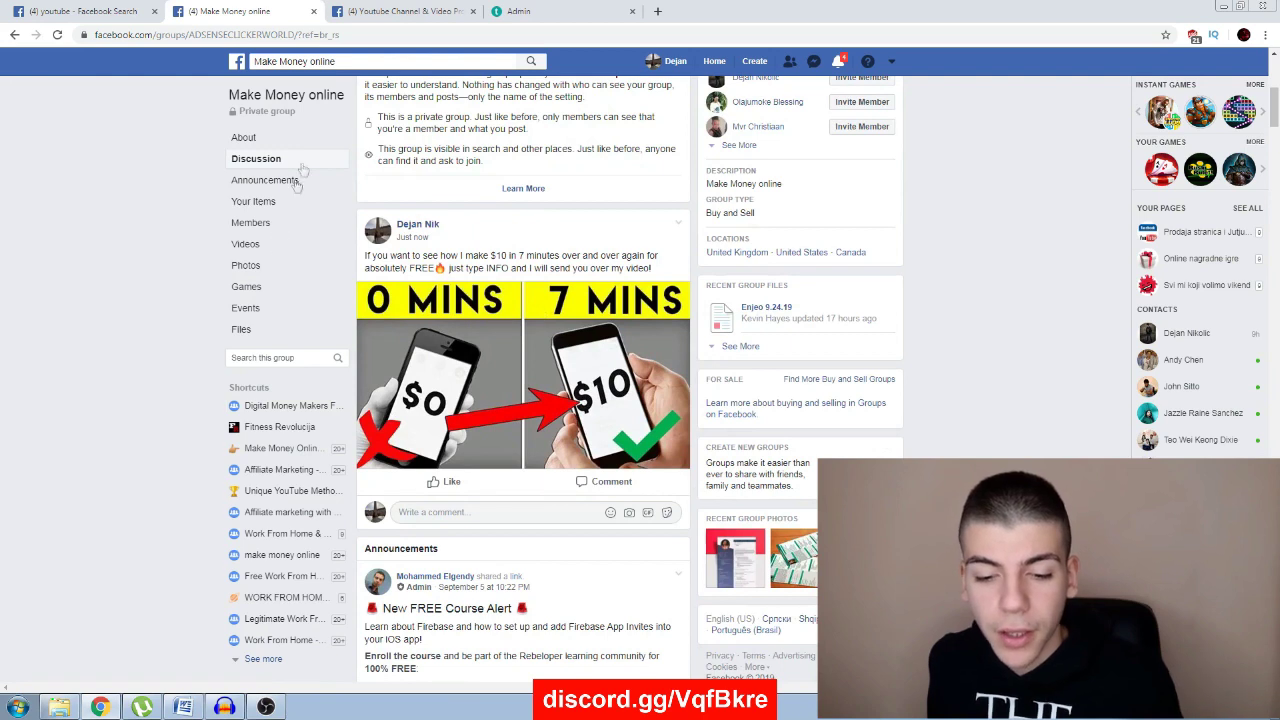